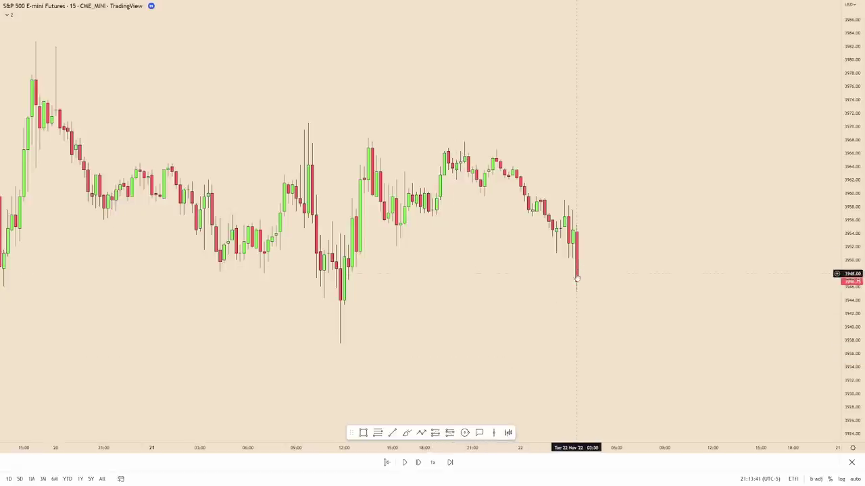
Step: Draw lines marking the 3970.50 swing high and the 3937.50 swing low
{"action": "scroll", "coordinate": [578, 286], "scroll_direction": "up", "scroll_amount": 1}
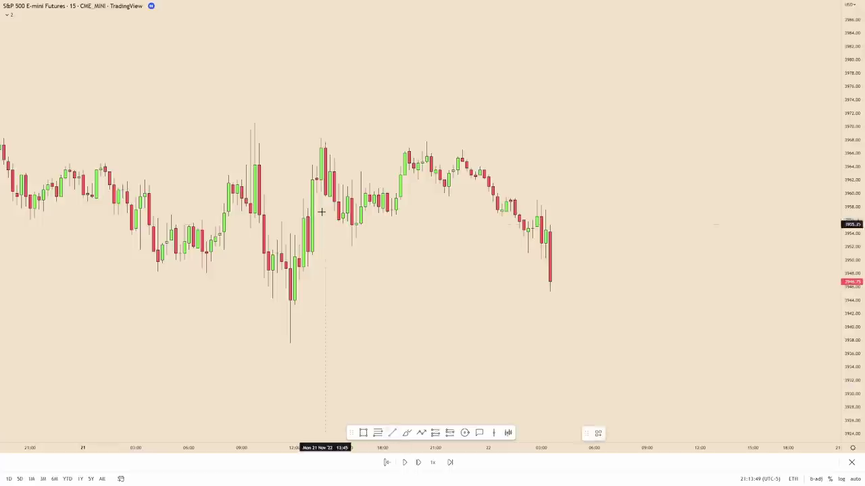
{"action": "left_click", "coordinate": [254, 124]}
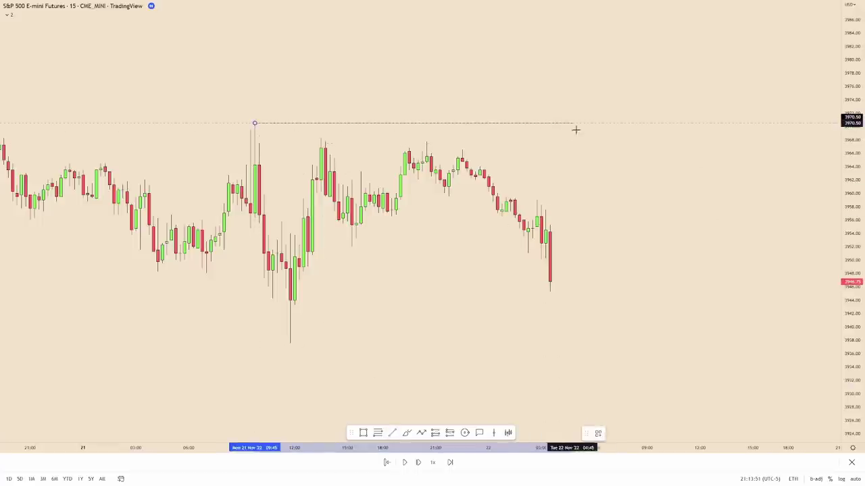
{"action": "left_click", "coordinate": [597, 124]}
{"action": "left_click", "coordinate": [289, 345]}
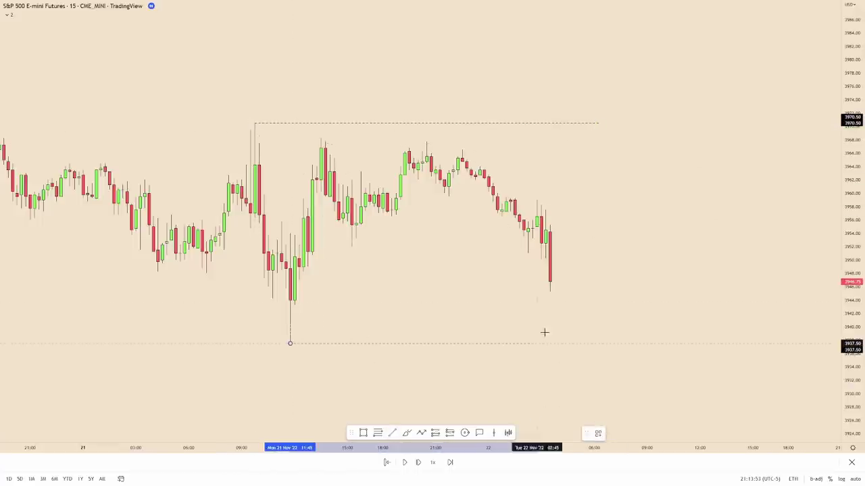
{"action": "left_click", "coordinate": [609, 322]}
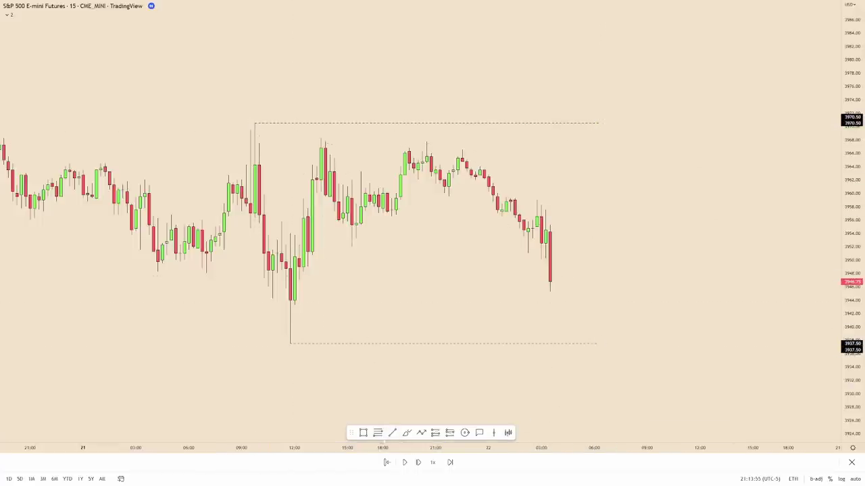
Step: Draw a Fibonacci retracement from the 3970.50 high down to the 3937.50 low
{"action": "left_click", "coordinate": [541, 123]}
{"action": "left_click", "coordinate": [606, 343]}
{"action": "left_click", "coordinate": [647, 315]}
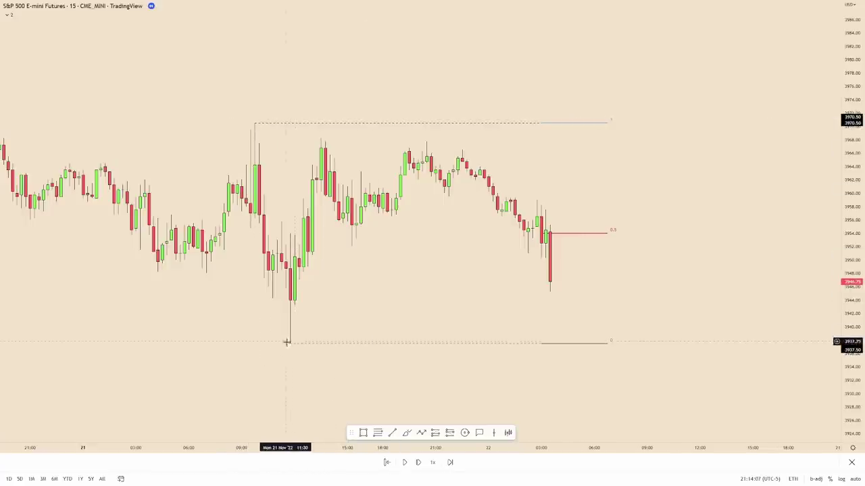
Step: Zoom out and draw a large Fibonacci from the 17 Nov low to the 18 Nov high
{"action": "scroll", "coordinate": [414, 289], "scroll_direction": "down", "scroll_amount": 2}
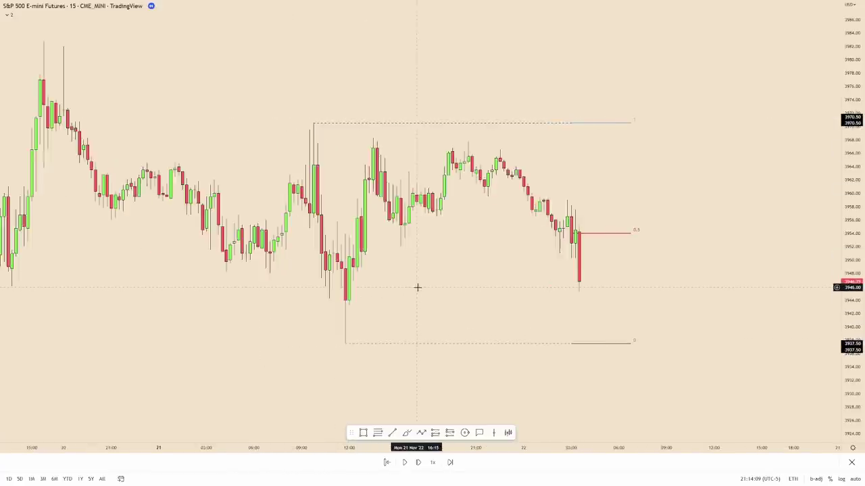
{"action": "scroll", "coordinate": [419, 287], "scroll_direction": "down", "scroll_amount": 4}
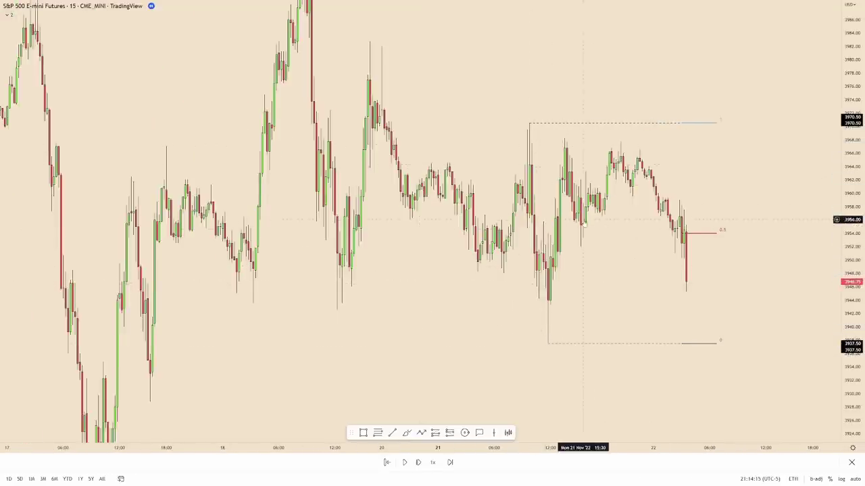
{"action": "scroll", "coordinate": [791, 338], "scroll_direction": "down", "scroll_amount": 3}
{"action": "scroll", "coordinate": [778, 323], "scroll_direction": "down", "scroll_amount": 5}
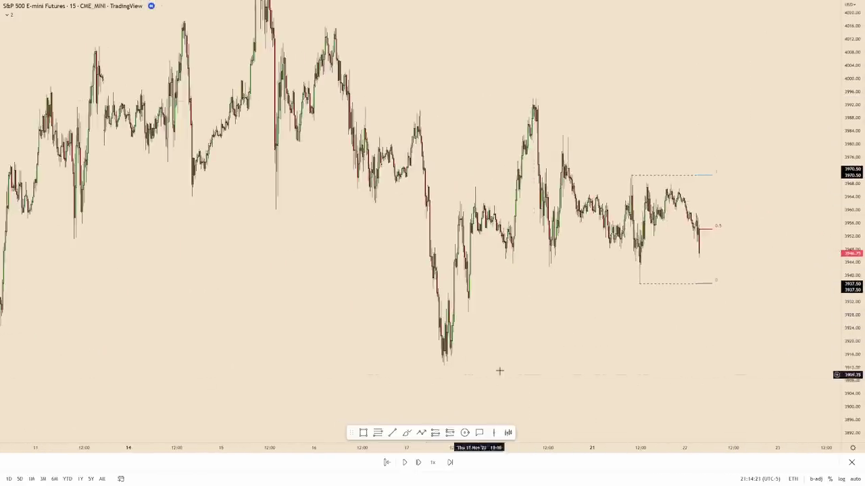
{"action": "left_click_drag", "start_coordinate": [456, 376], "coordinate": [353, 377]}
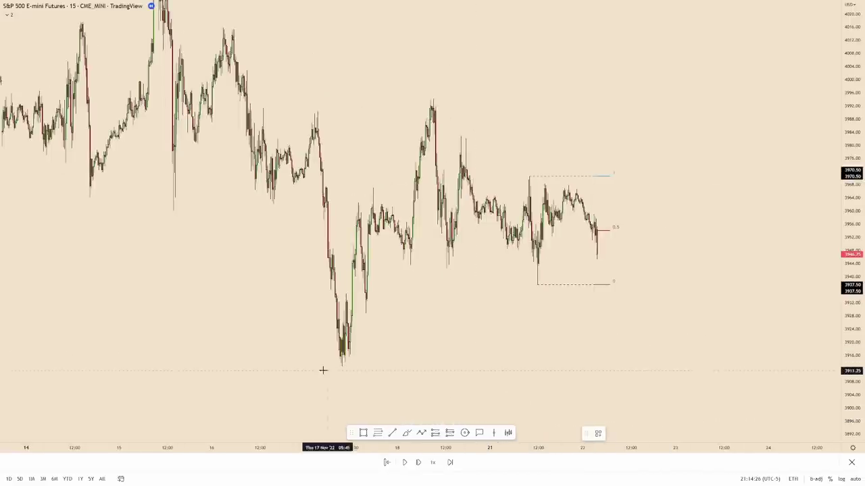
{"action": "mouse_move", "coordinate": [395, 367]}
{"action": "left_mouse_down"}
{"action": "mouse_move", "coordinate": [516, 259]}
{"action": "mouse_move", "coordinate": [622, 115]}
{"action": "mouse_move", "coordinate": [652, 99]}
{"action": "left_mouse_up"}
{"action": "left_click", "coordinate": [688, 211]}
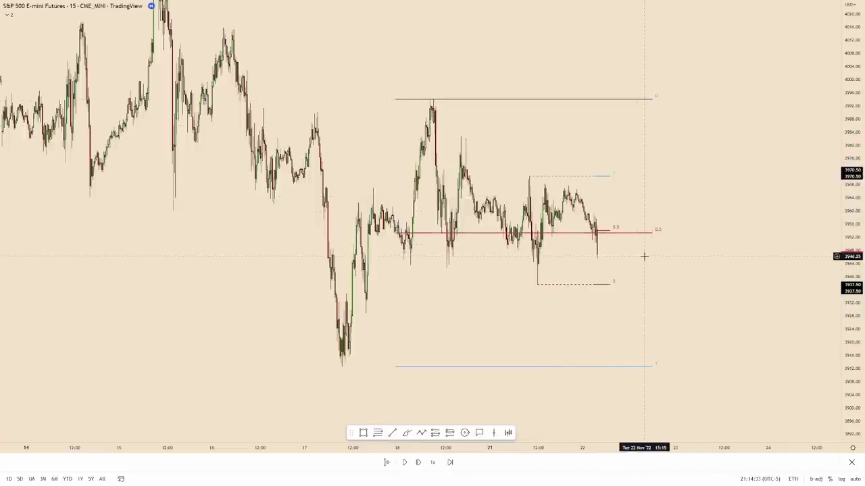
Step: Pan and zoom back in on the latest replayed candles
{"action": "scroll", "coordinate": [640, 293], "scroll_direction": "up", "scroll_amount": 5}
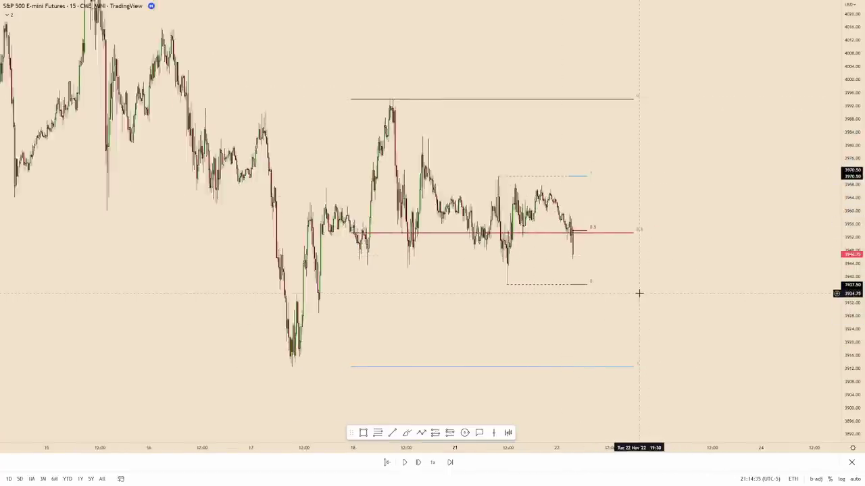
{"action": "left_click_drag", "start_coordinate": [695, 289], "coordinate": [763, 319]}
{"action": "scroll", "coordinate": [609, 291], "scroll_direction": "up", "scroll_amount": 2}
{"action": "scroll", "coordinate": [595, 292], "scroll_direction": "up", "scroll_amount": 3}
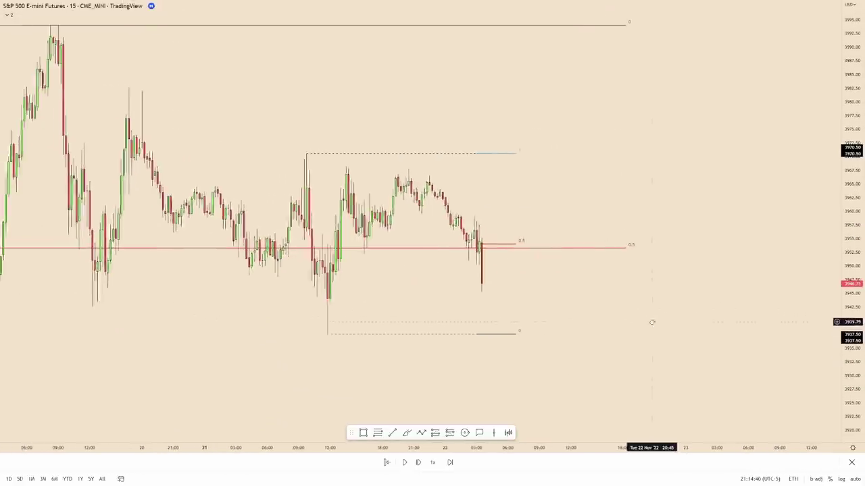
{"action": "scroll", "coordinate": [563, 330], "scroll_direction": "up", "scroll_amount": 4}
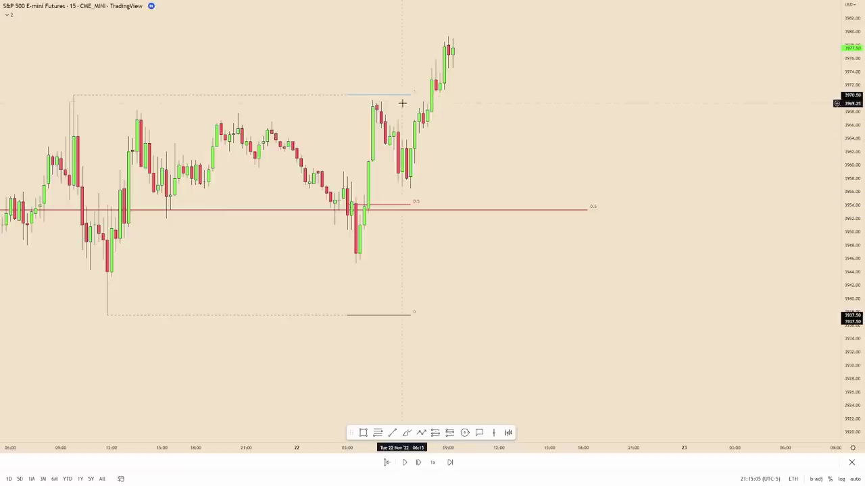
Step: Scroll the chart sideways and vertically to view the advanced replay candles
{"action": "scroll", "coordinate": [402, 96], "scroll_direction": "left", "scroll_amount": 2}
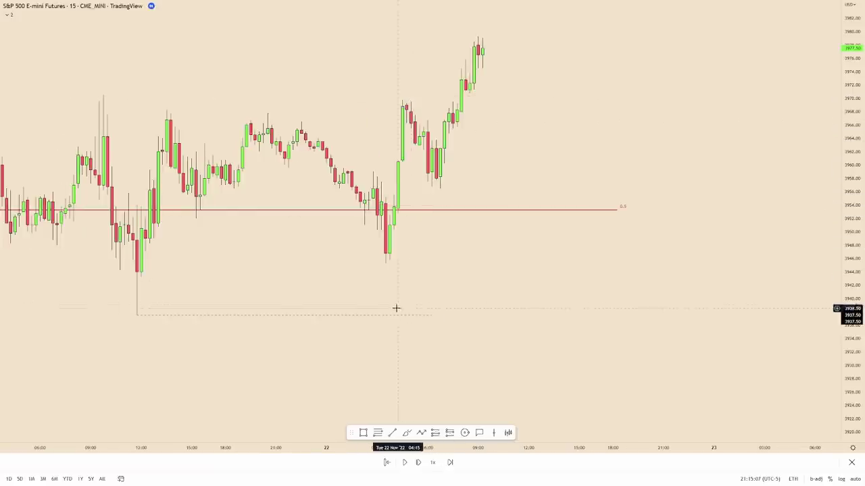
{"action": "scroll", "coordinate": [550, 144], "scroll_direction": "down", "scroll_amount": 5}
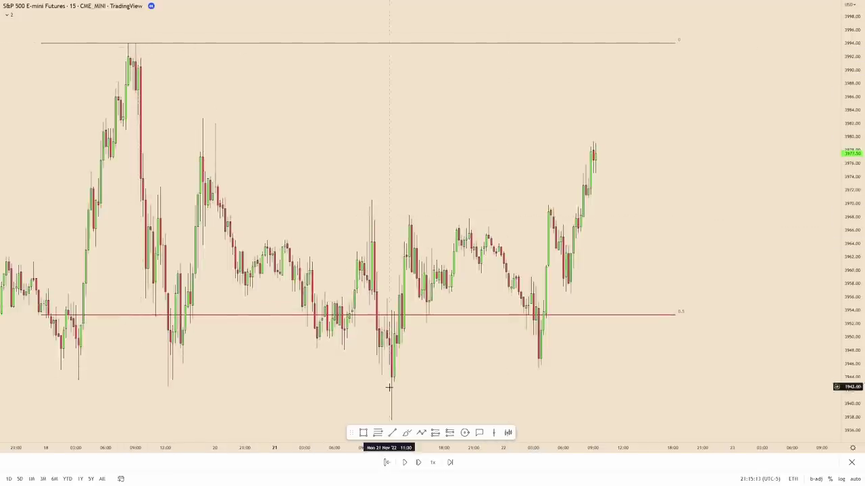
Step: Draw a Fibonacci from the 3994.00 high on 18 Nov down to the 3937.75 low on 21 Nov
{"action": "left_click_drag", "start_coordinate": [473, 377], "coordinate": [462, 335]}
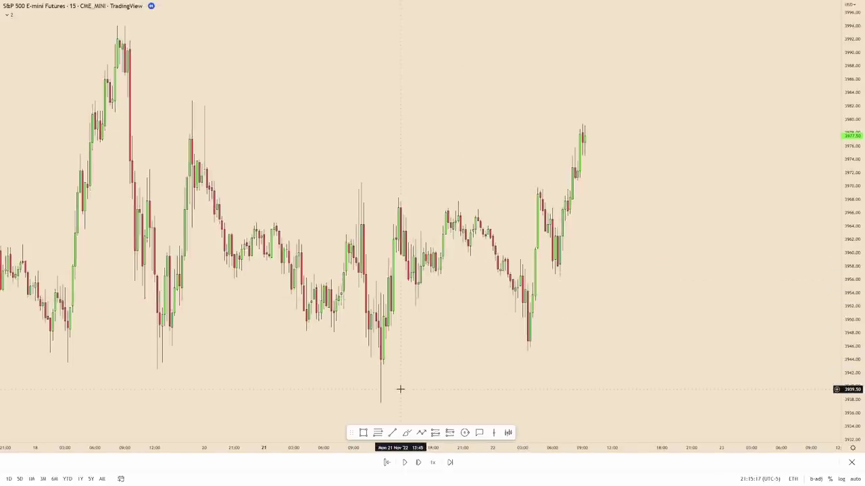
{"action": "mouse_move", "coordinate": [141, 27]}
{"action": "left_mouse_down"}
{"action": "mouse_move", "coordinate": [593, 288]}
{"action": "mouse_move", "coordinate": [614, 401]}
{"action": "left_mouse_up"}
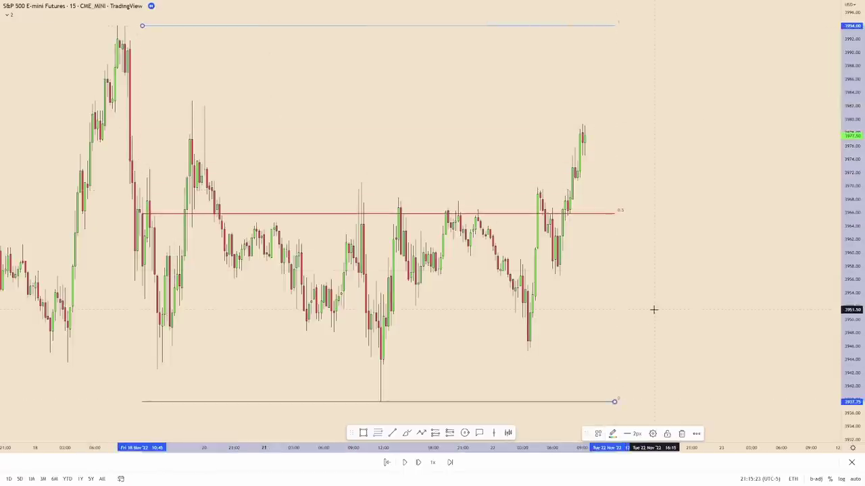
{"action": "left_click", "coordinate": [653, 310]}
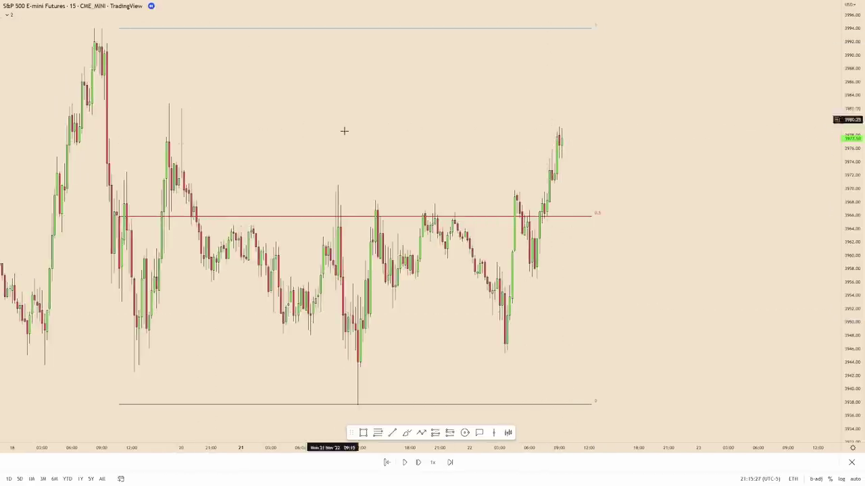
{"action": "scroll", "coordinate": [608, 165], "scroll_direction": "right", "scroll_amount": 2}
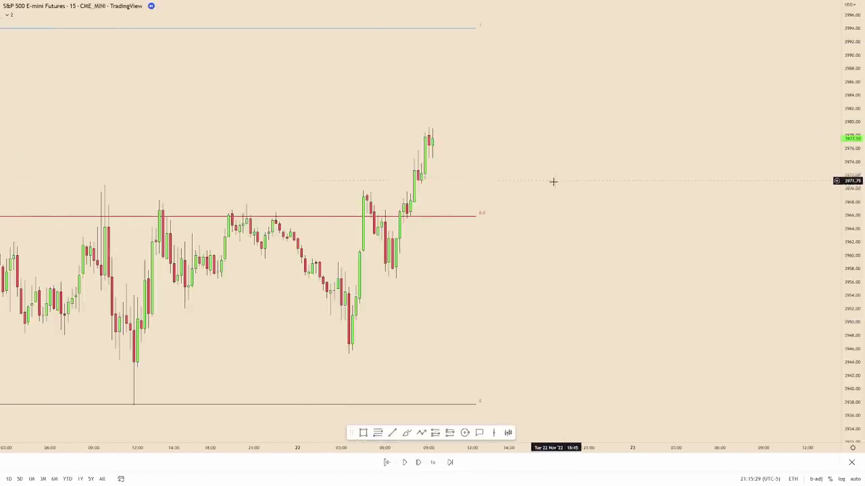
{"action": "left_click_drag", "start_coordinate": [372, 324], "coordinate": [399, 328]}
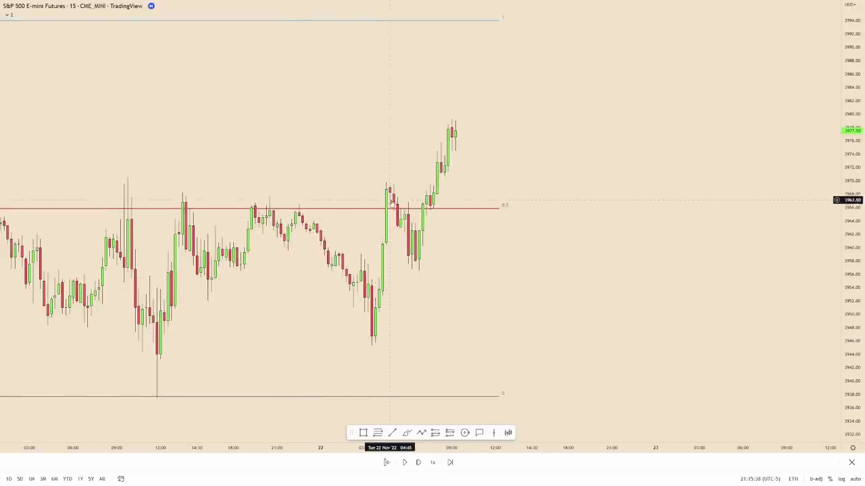
Step: Draw a Fibonacci from Tuesday's early low near 3945 to the morning high near 3970
{"action": "left_click", "coordinate": [379, 346]}
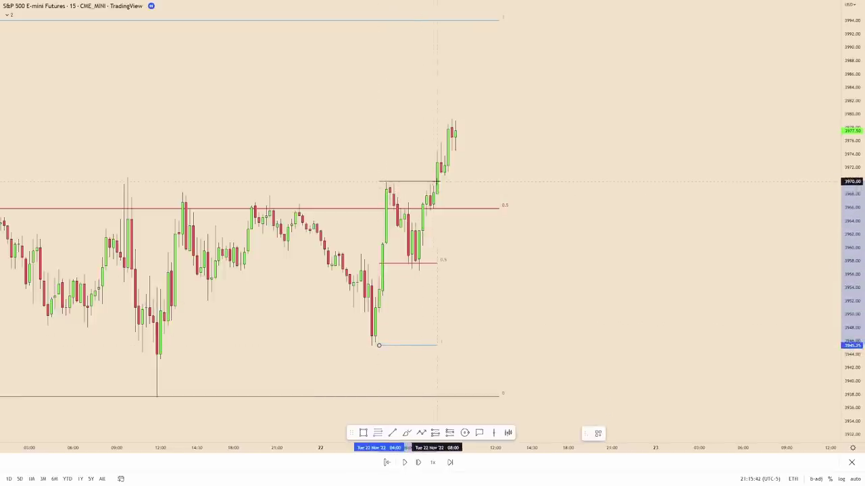
{"action": "left_click", "coordinate": [459, 183]}
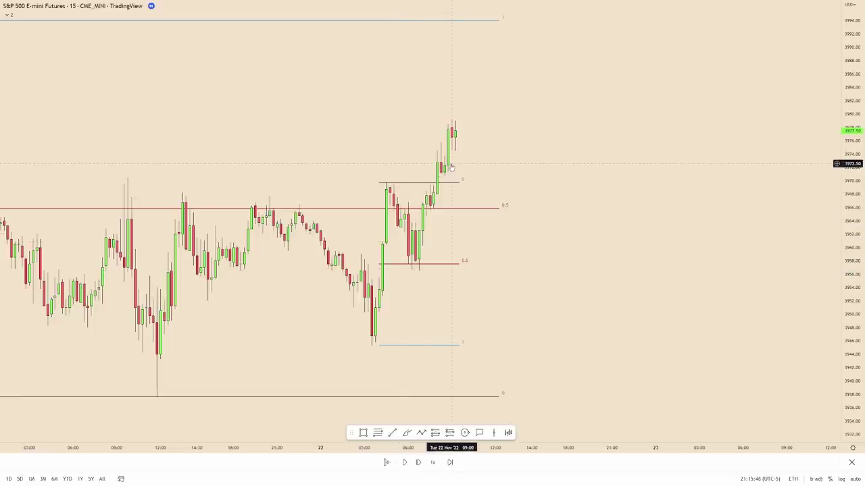
{"action": "left_click", "coordinate": [494, 248]}
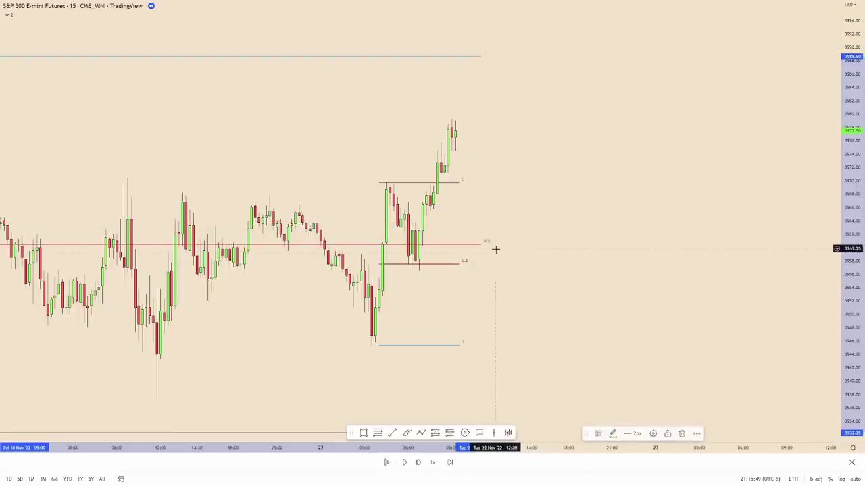
{"action": "left_click", "coordinate": [574, 258]}
{"action": "left_click_drag", "start_coordinate": [571, 246], "coordinate": [577, 267]}
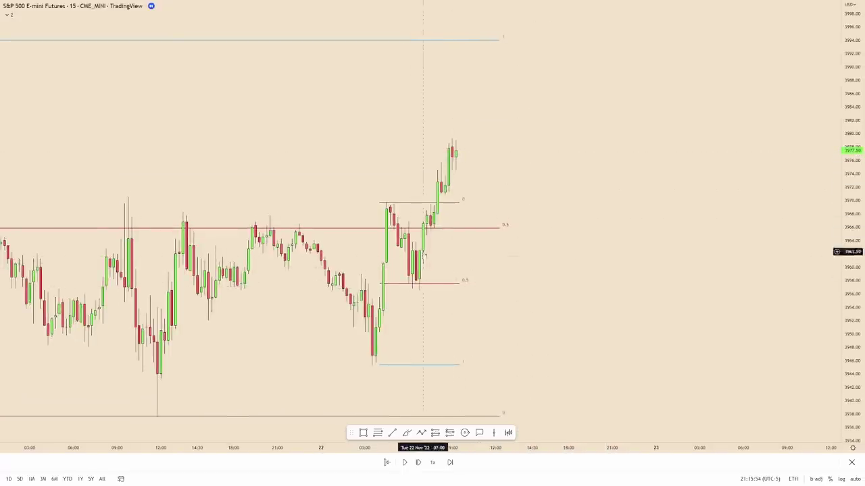
Step: Delete the small Fibonacci, redraw one from the pullback low to the new high, and step the replay
{"action": "left_click", "coordinate": [435, 283]}
{"action": "key", "text": "Delete"}
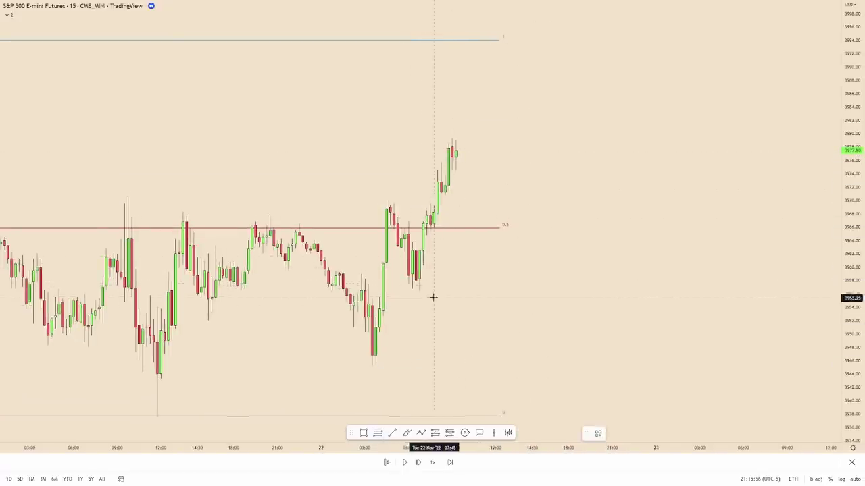
{"action": "left_click_drag", "start_coordinate": [434, 289], "coordinate": [533, 137]}
{"action": "key", "text": "shift+Right"}
{"action": "key", "text": "shift+Right"}
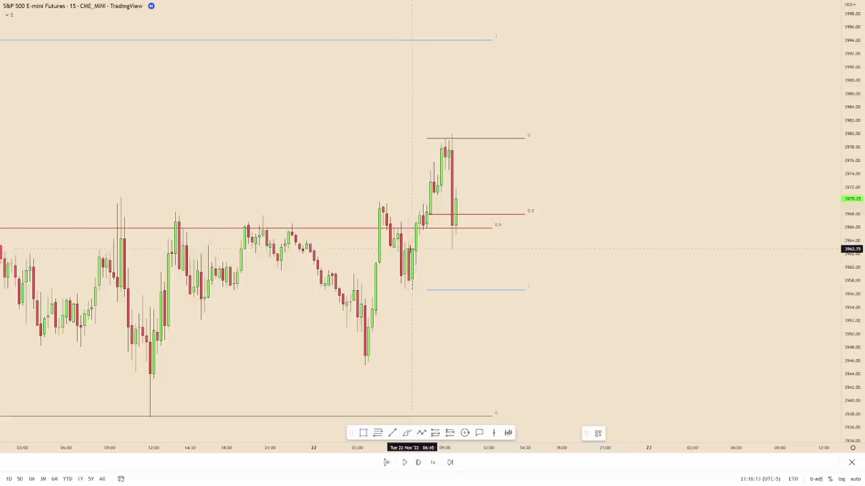
Step: Mark a box just below the 0.5 level and move the latest Fibonacci higher
{"action": "left_click", "coordinate": [492, 250]}
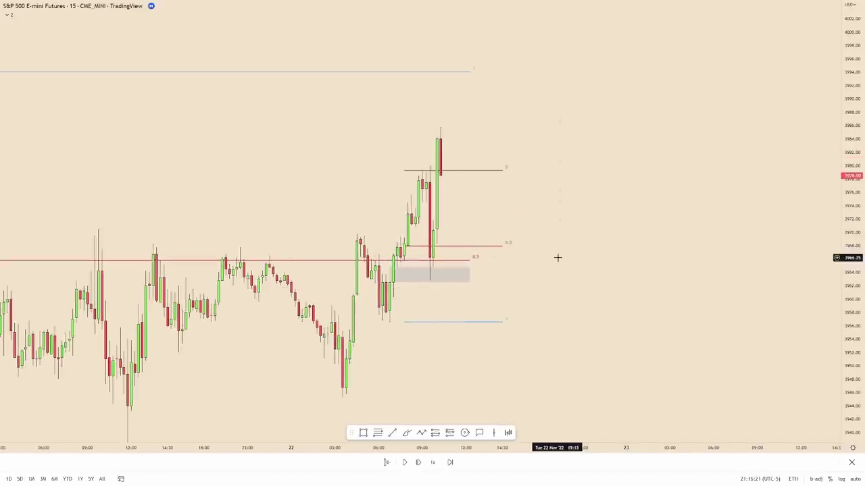
{"action": "left_click", "coordinate": [458, 243]}
{"action": "left_click_drag", "start_coordinate": [457, 242], "coordinate": [484, 202]}
{"action": "left_click", "coordinate": [571, 209]}
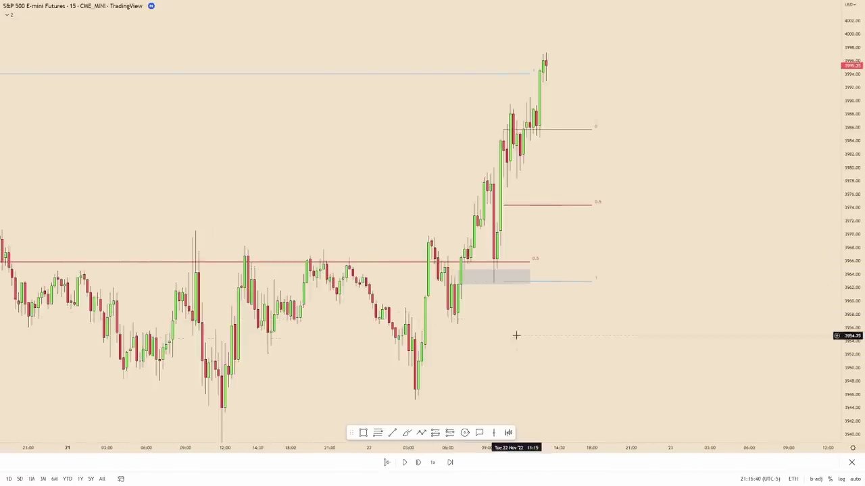
Step: Pan the chart back to bring earlier candles into view
{"action": "left_click_drag", "start_coordinate": [504, 340], "coordinate": [570, 293]}
{"action": "scroll", "coordinate": [633, 363], "scroll_direction": "up", "scroll_amount": 1}
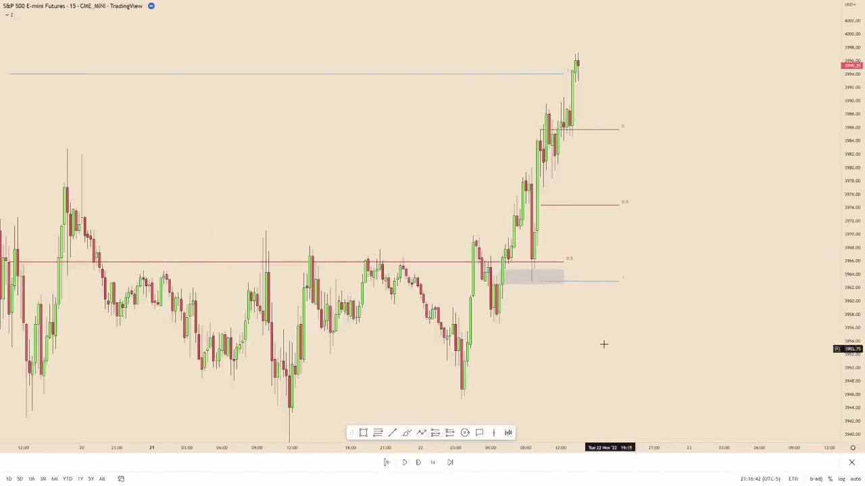
{"action": "left_click_drag", "start_coordinate": [574, 306], "coordinate": [583, 292]}
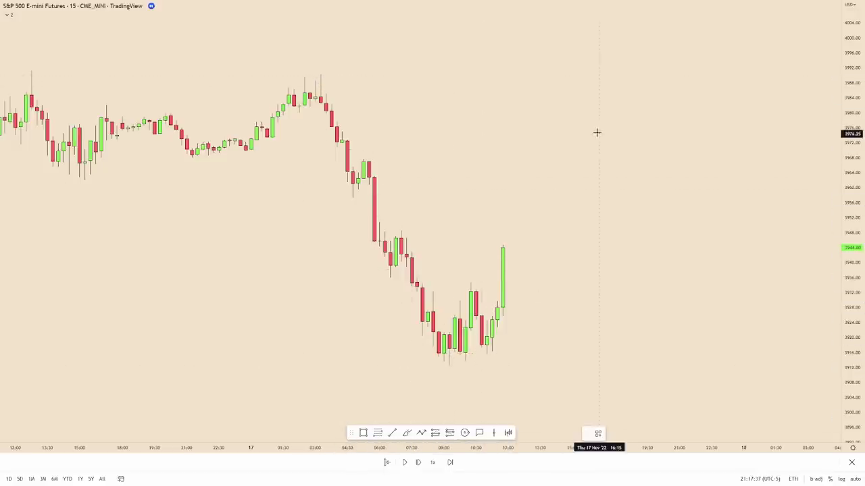
Step: Draw a Fibonacci from 3990 down to 3913 and apply the .5 template (1, 0.5, 0)
{"action": "mouse_move", "coordinate": [584, 78]}
{"action": "left_mouse_down"}
{"action": "mouse_move", "coordinate": [651, 320]}
{"action": "mouse_move", "coordinate": [649, 365]}
{"action": "left_mouse_up"}
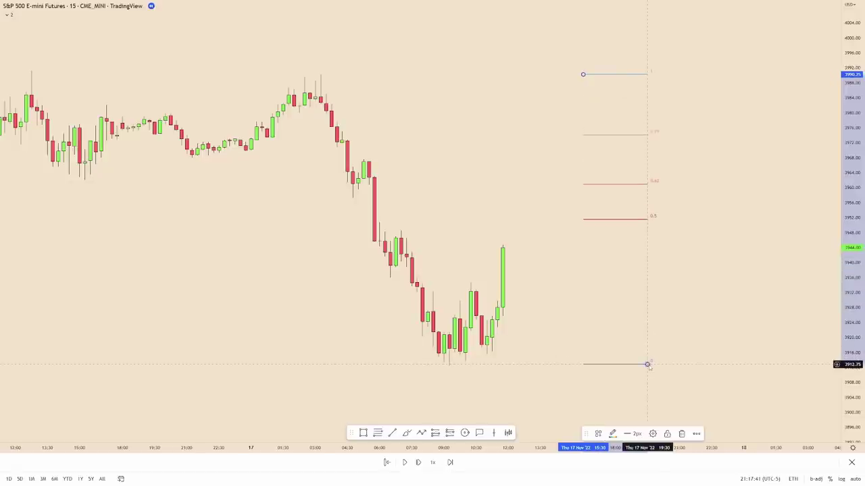
{"action": "right_click", "coordinate": [647, 365]}
{"action": "left_click", "coordinate": [735, 387]}
{"action": "left_click", "coordinate": [708, 355]}
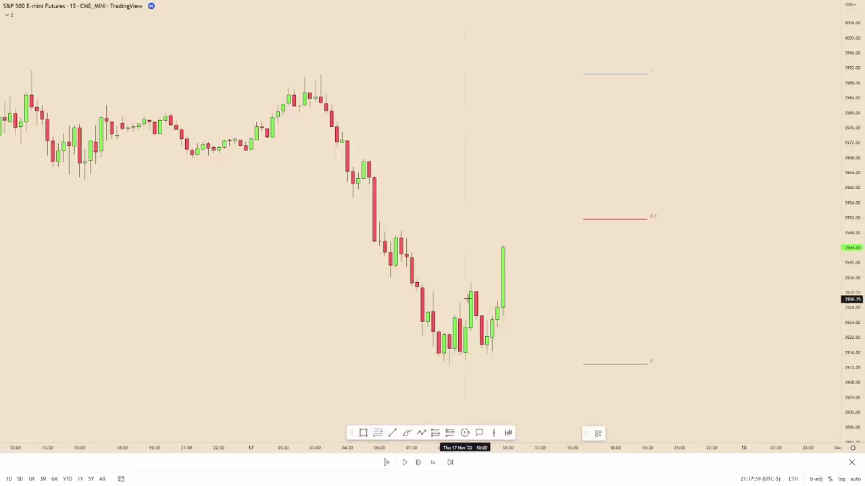
Step: Draw a Fibonacci from the 3915.50 low to the 3944.50 high with the 0/0.5/0.62/0.79/1 template
{"action": "left_click", "coordinate": [486, 353]}
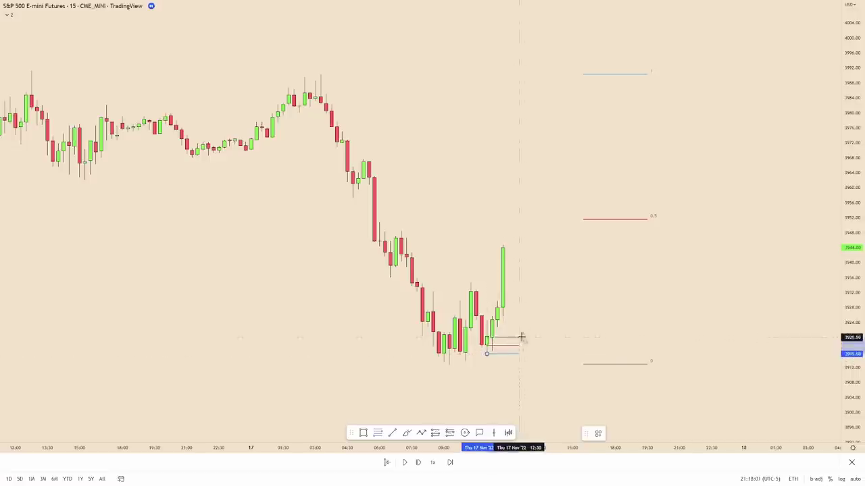
{"action": "left_click", "coordinate": [558, 245]}
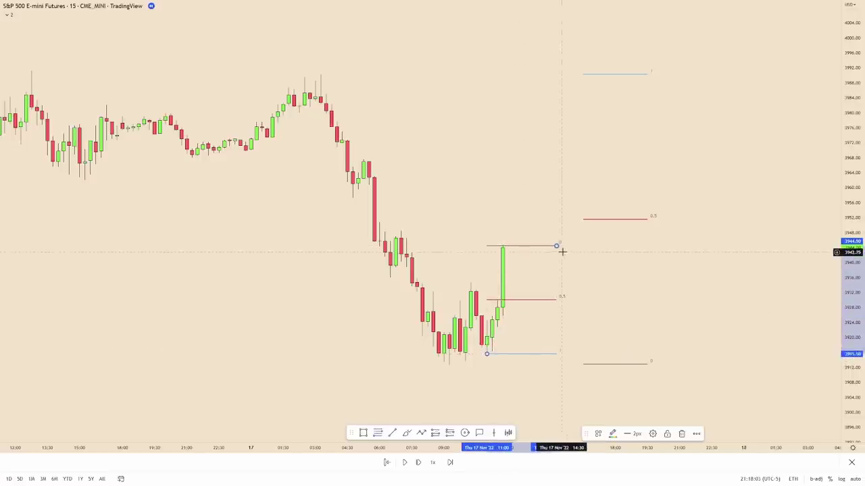
{"action": "right_click", "coordinate": [557, 249]}
{"action": "mouse_move", "coordinate": [628, 260]}
{"action": "left_click", "coordinate": [645, 322]}
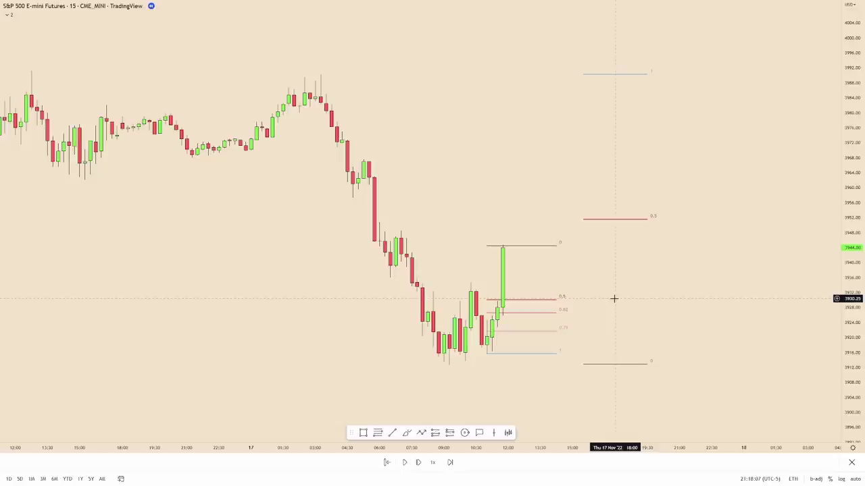
Step: Step the replay forward, raising the Fibonacci's top anchor to each new high near 3962
{"action": "key", "text": "shift+Right"}
{"action": "key", "text": "shift+Right"}
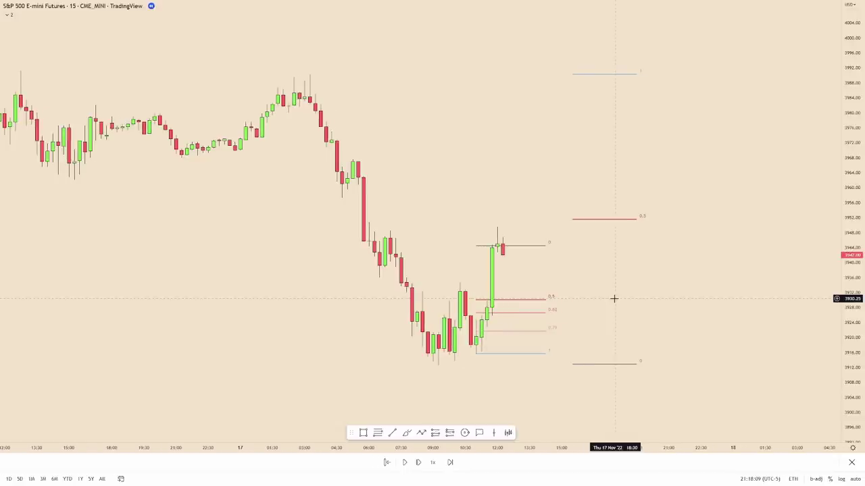
{"action": "left_click_drag", "start_coordinate": [551, 243], "coordinate": [550, 226]}
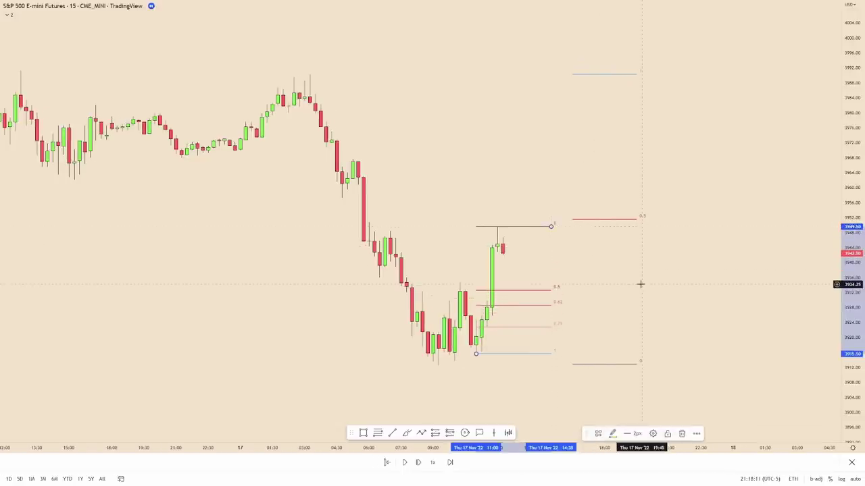
{"action": "left_click", "coordinate": [640, 285]}
{"action": "key", "text": "shift+Right"}
{"action": "key", "text": "shift+Right"}
{"action": "key", "text": "shift+Right"}
{"action": "key", "text": "shift+Right"}
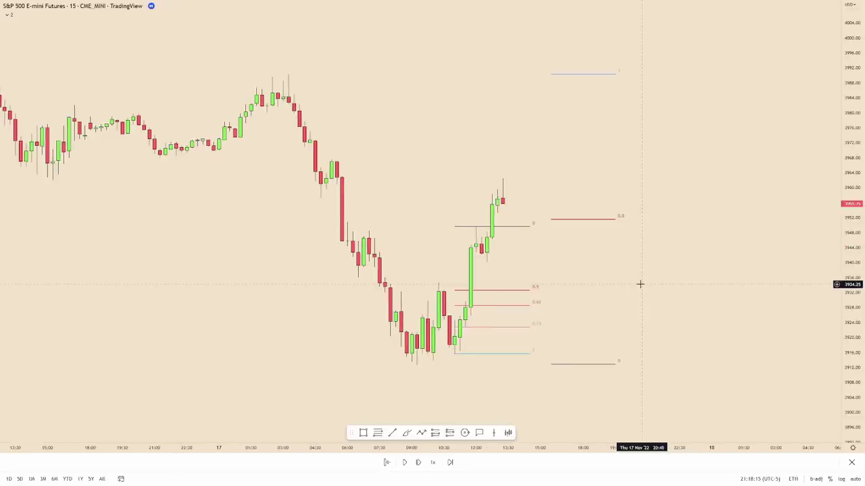
{"action": "left_click_drag", "start_coordinate": [531, 230], "coordinate": [551, 178]}
{"action": "left_click", "coordinate": [624, 264]}
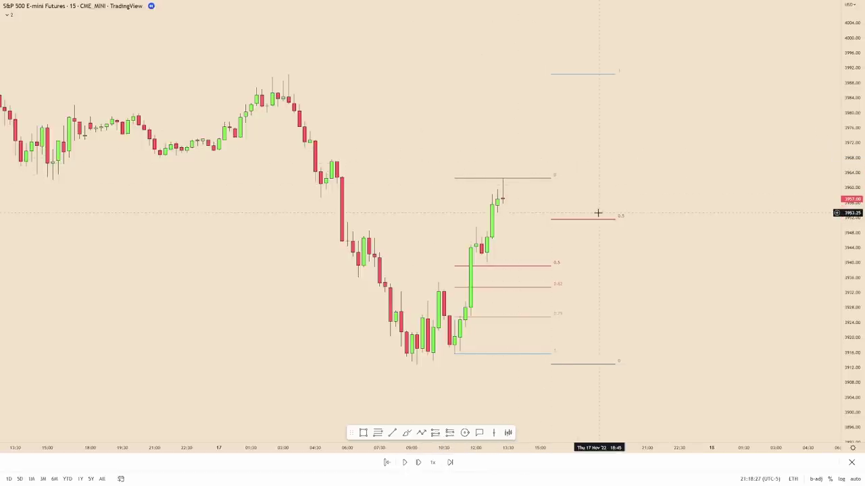
{"action": "key", "text": "shift+Right"}
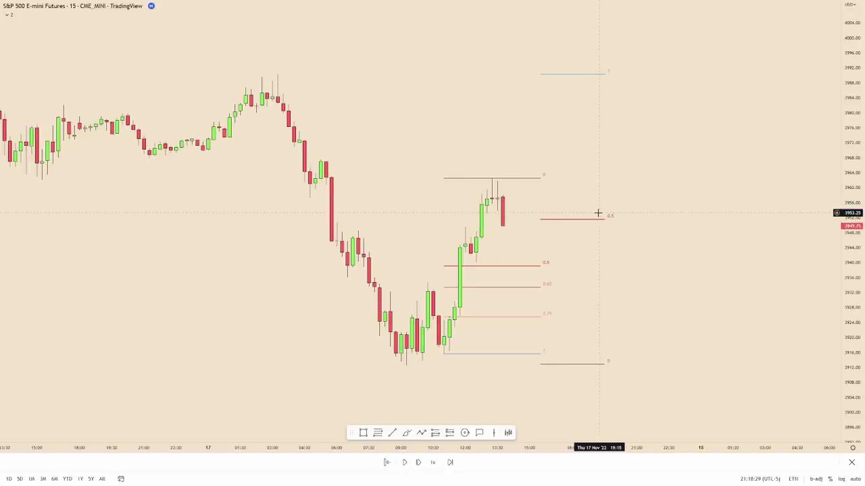
{"action": "key", "text": "shift+Right"}
{"action": "key", "text": "shift+Right"}
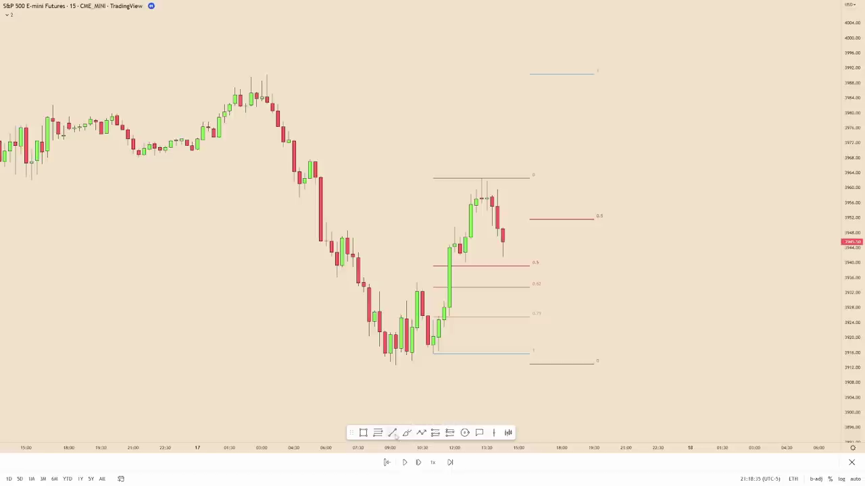
Step: Draw a line at 3932.25 and apply the saved OB template to it
{"action": "left_click", "coordinate": [421, 292]}
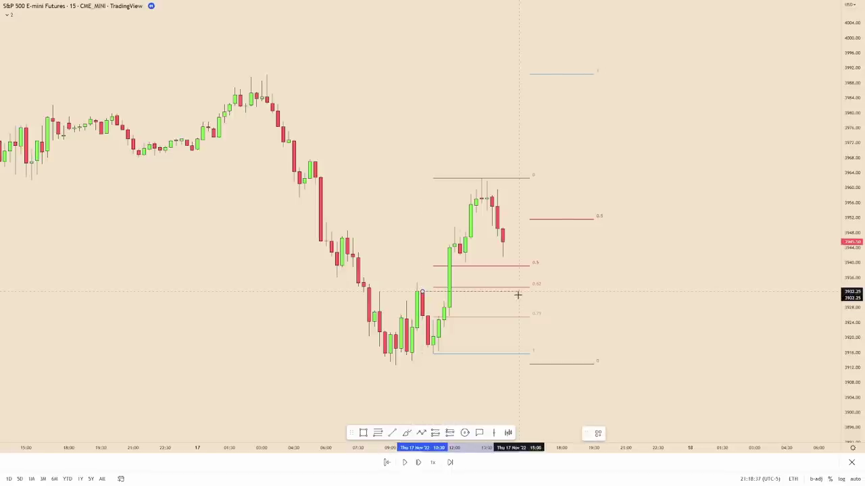
{"action": "left_click", "coordinate": [518, 292]}
{"action": "right_click", "coordinate": [518, 293]}
{"action": "mouse_move", "coordinate": [581, 300]}
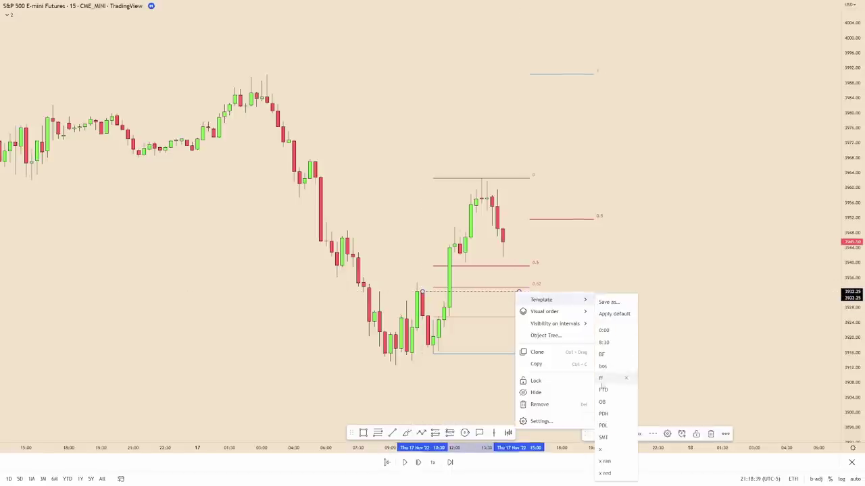
{"action": "left_click", "coordinate": [601, 402]}
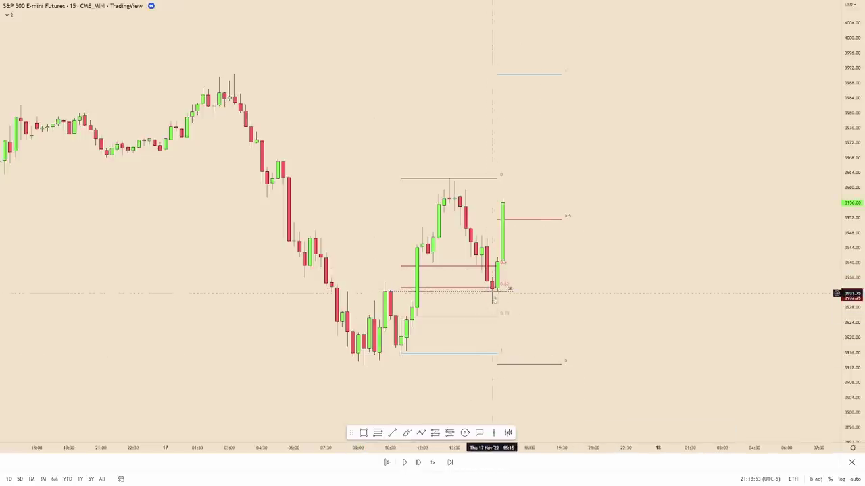
{"action": "scroll", "coordinate": [525, 282], "scroll_direction": "right", "scroll_amount": 2}
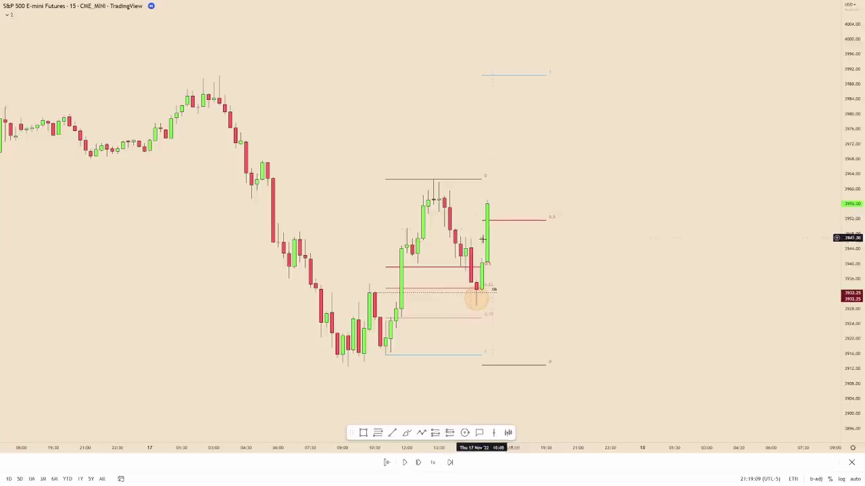
Step: Draw a Fibonacci from the 3929 low and stretch its top anchor up to 3967
{"action": "left_click", "coordinate": [377, 432]}
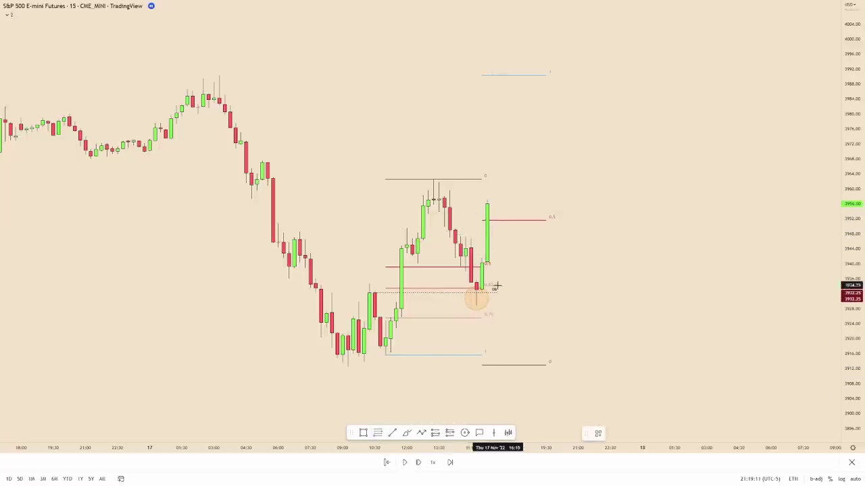
{"action": "left_click", "coordinate": [476, 305]}
{"action": "left_click", "coordinate": [541, 200]}
{"action": "left_click", "coordinate": [571, 192]}
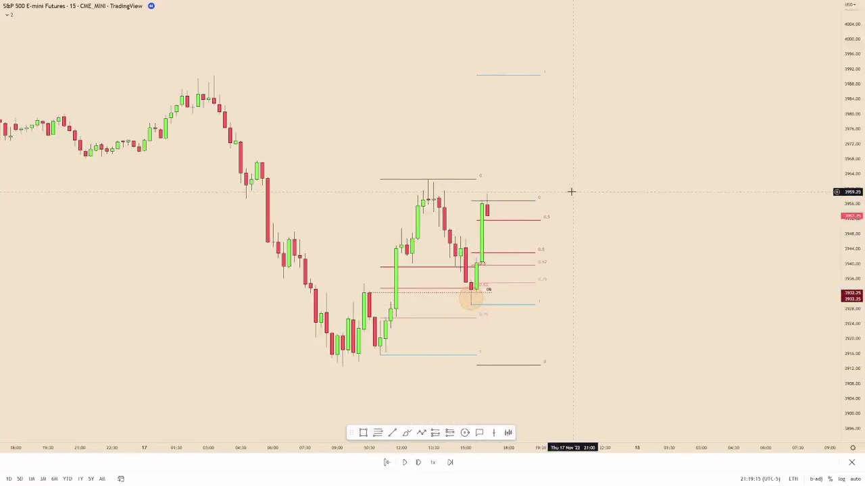
{"action": "left_click_drag", "start_coordinate": [525, 202], "coordinate": [535, 185]}
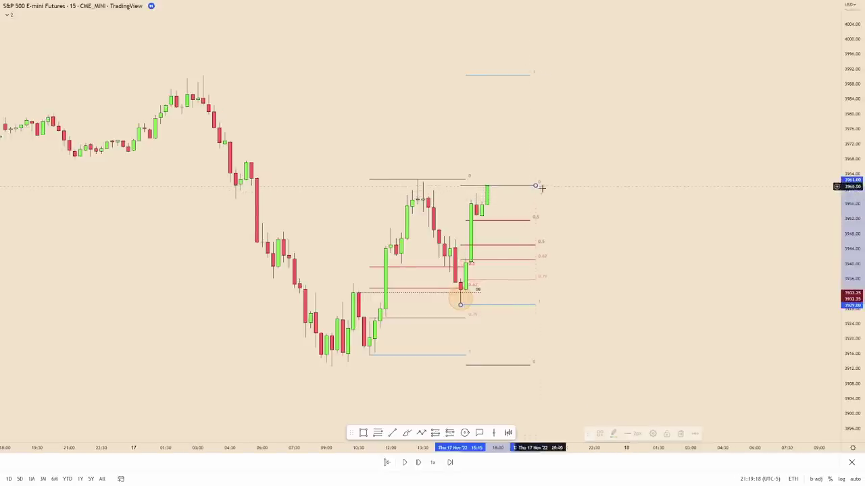
{"action": "left_click", "coordinate": [611, 205]}
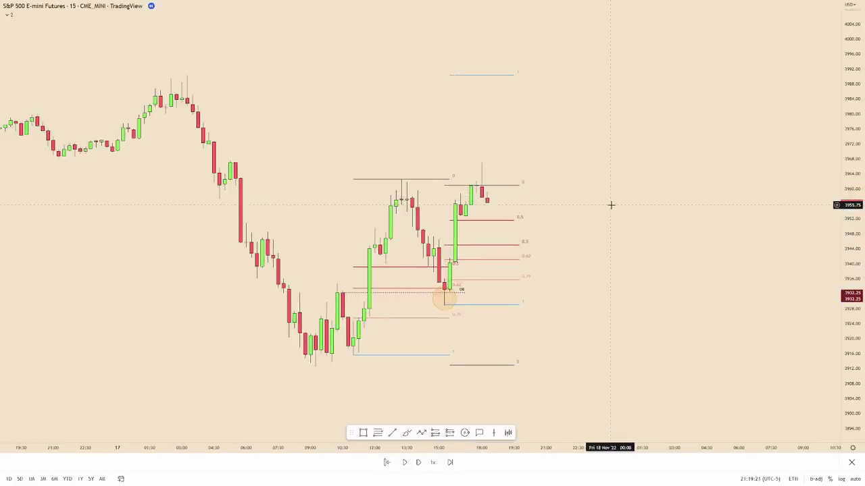
{"action": "left_click_drag", "start_coordinate": [522, 189], "coordinate": [535, 162]}
{"action": "left_click", "coordinate": [591, 210]}
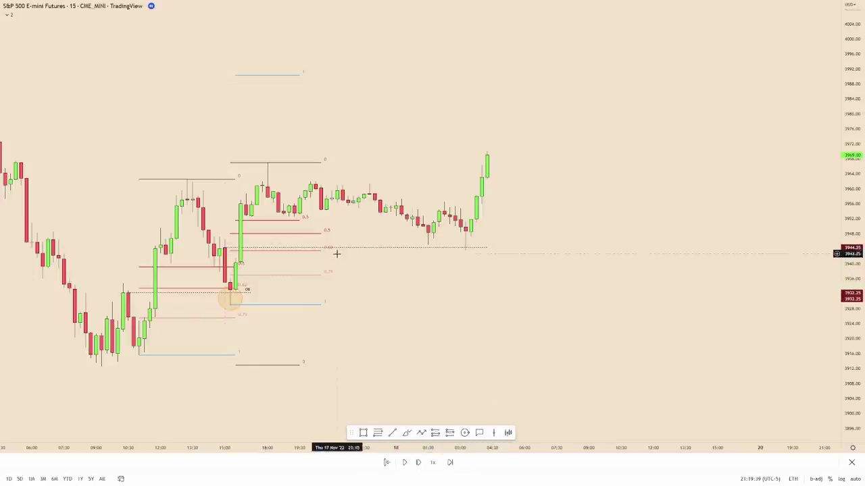
Step: Move the 1/0.5/0 Fibonacci retracement right, beside the newest bars
{"action": "scroll", "coordinate": [433, 257], "scroll_direction": "left", "scroll_amount": 2}
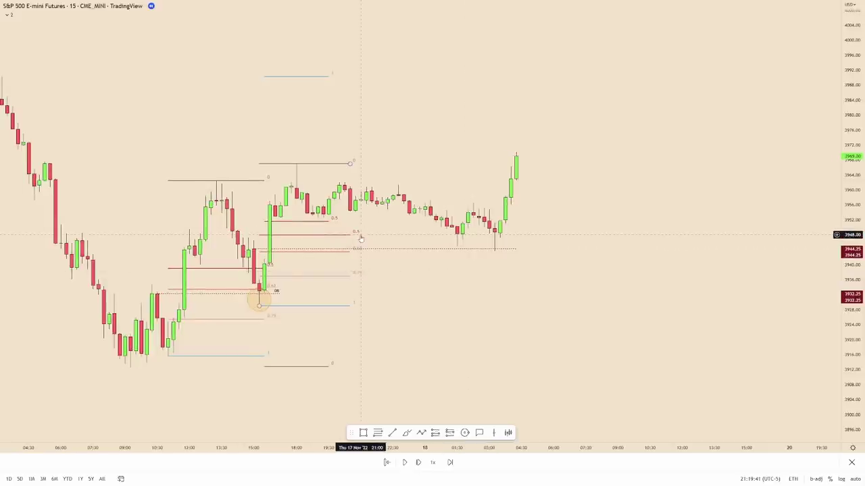
{"action": "left_click", "coordinate": [332, 223]}
{"action": "left_click_drag", "start_coordinate": [331, 223], "coordinate": [573, 215]}
{"action": "left_click", "coordinate": [615, 232]}
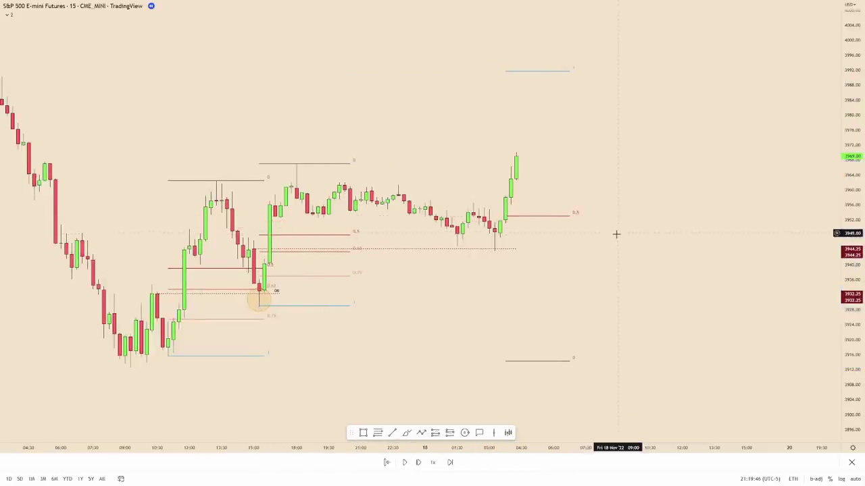
{"action": "left_click", "coordinate": [495, 249]}
{"action": "left_click", "coordinate": [534, 290]}
Step: Draw a dotted line extending right from the 3990.25 high
{"action": "scroll", "coordinate": [534, 289], "scroll_direction": "down", "scroll_amount": 2}
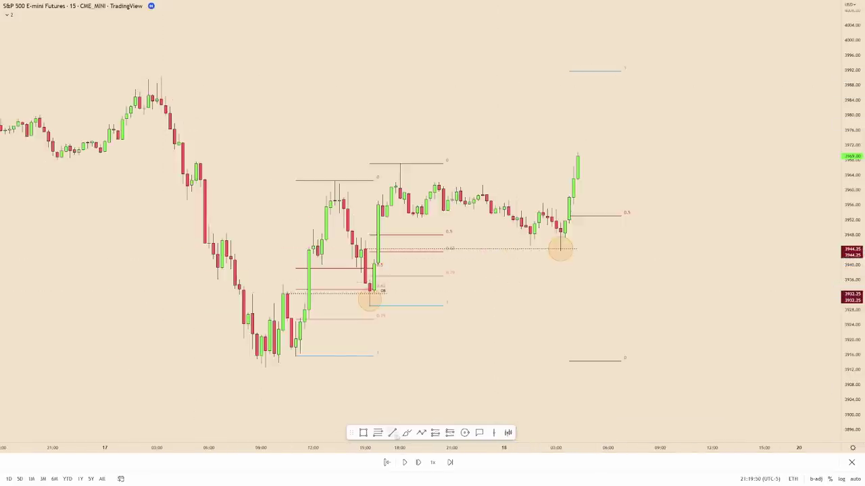
{"action": "left_click", "coordinate": [160, 76]}
{"action": "left_click", "coordinate": [664, 76]}
{"action": "left_click", "coordinate": [686, 159]}
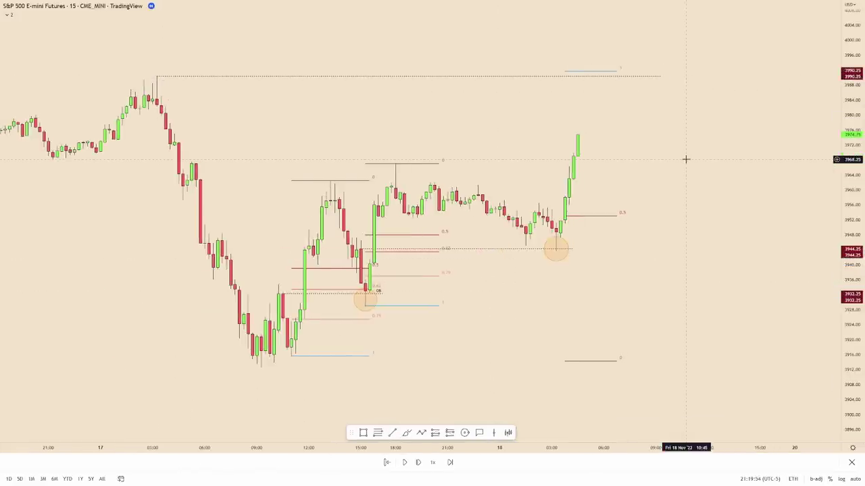